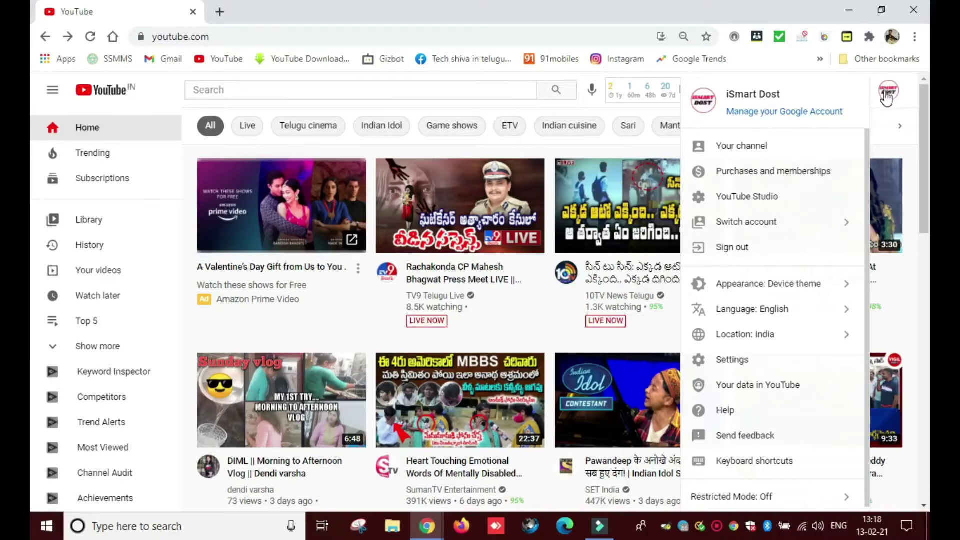
- Open the channel's content list in YouTube Studio
click(746, 200)
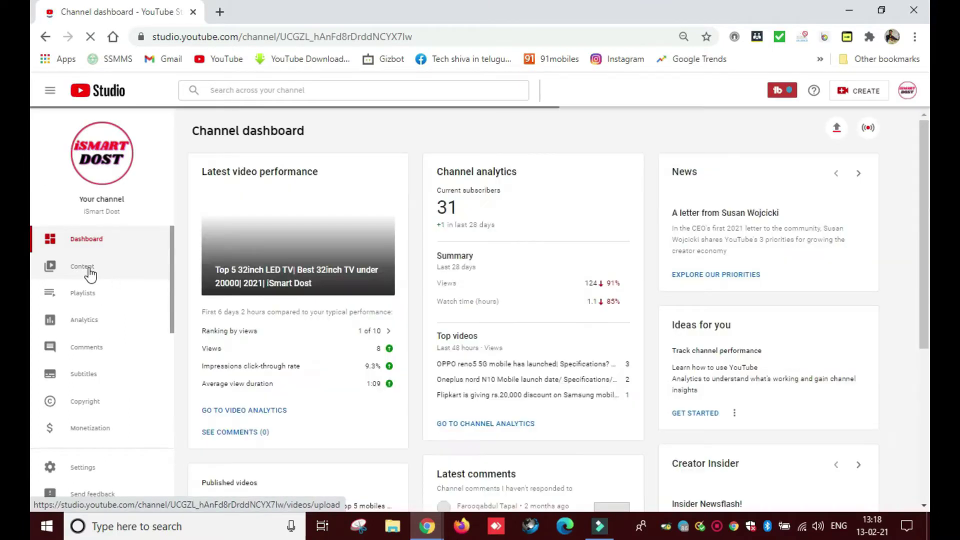
click(82, 267)
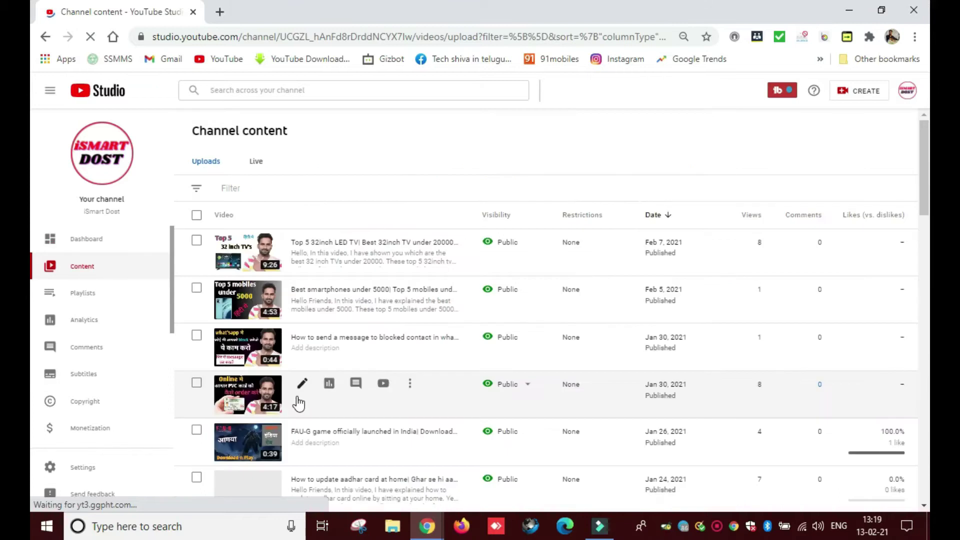
- Open the uploaded video "How To Create New Gmail Account In 2020" in the video editor
scroll(294, 400, down, 10)
scroll(283, 425, down, 10)
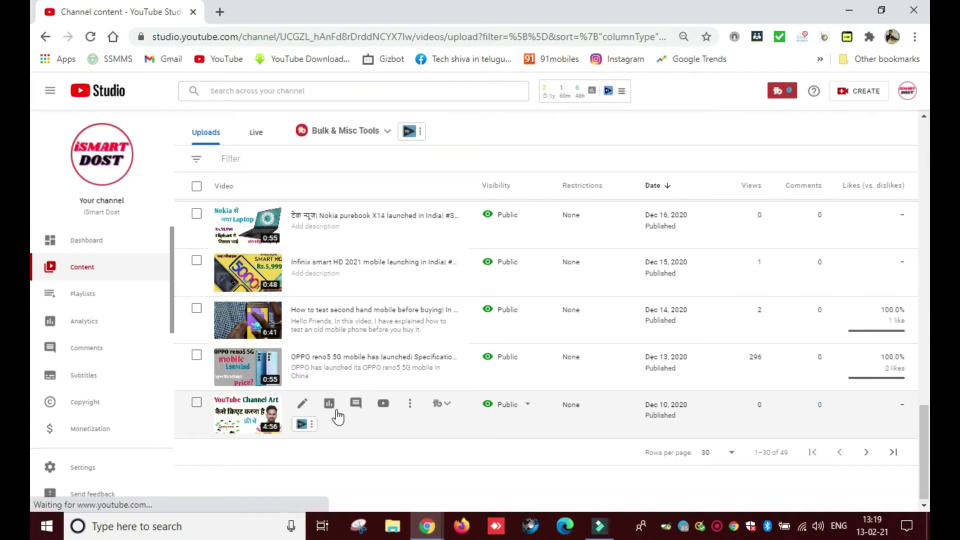
scroll(334, 386, up, 3)
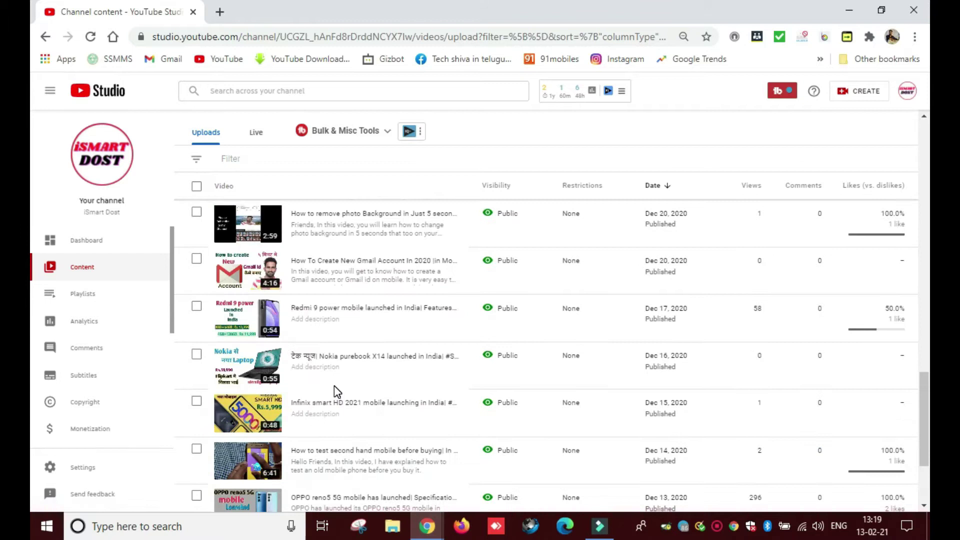
click(198, 264)
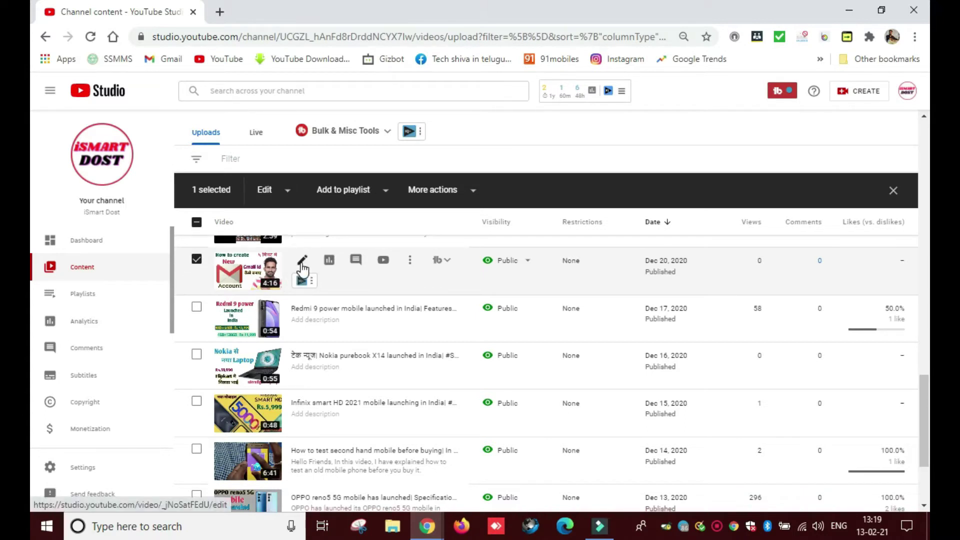
click(303, 265)
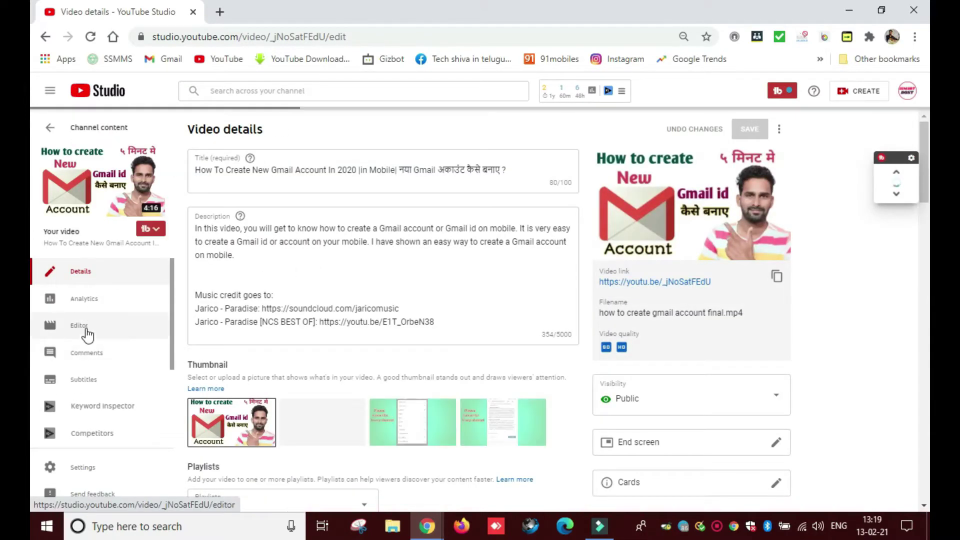
click(87, 328)
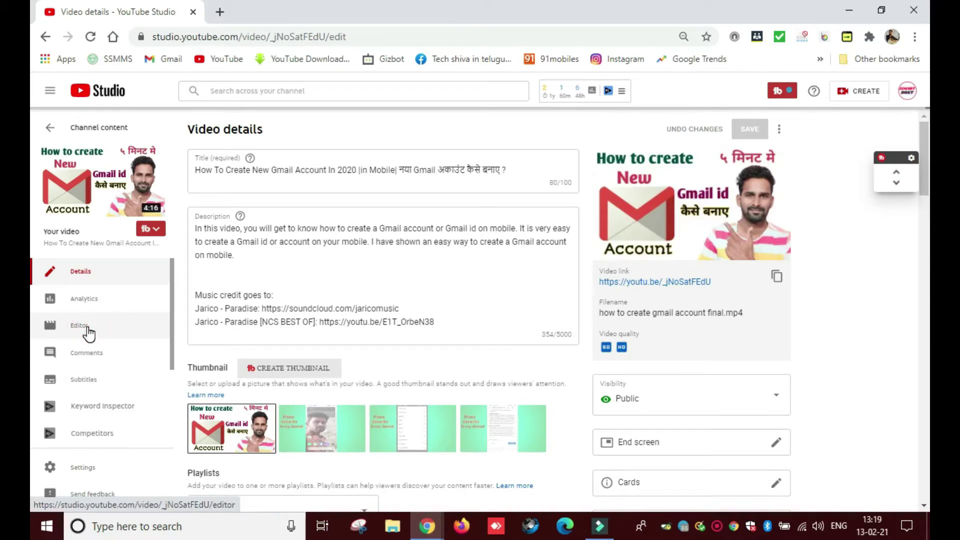
click(539, 470)
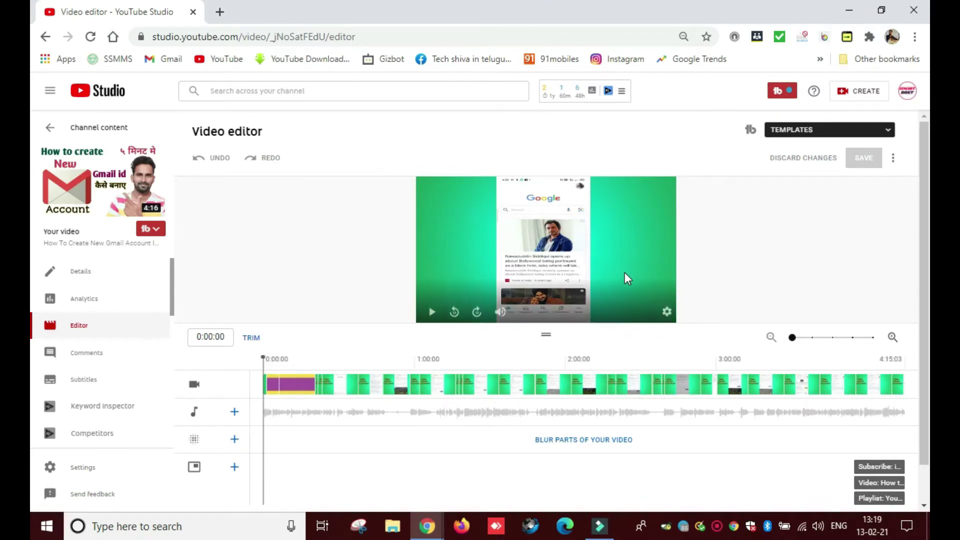
click(609, 442)
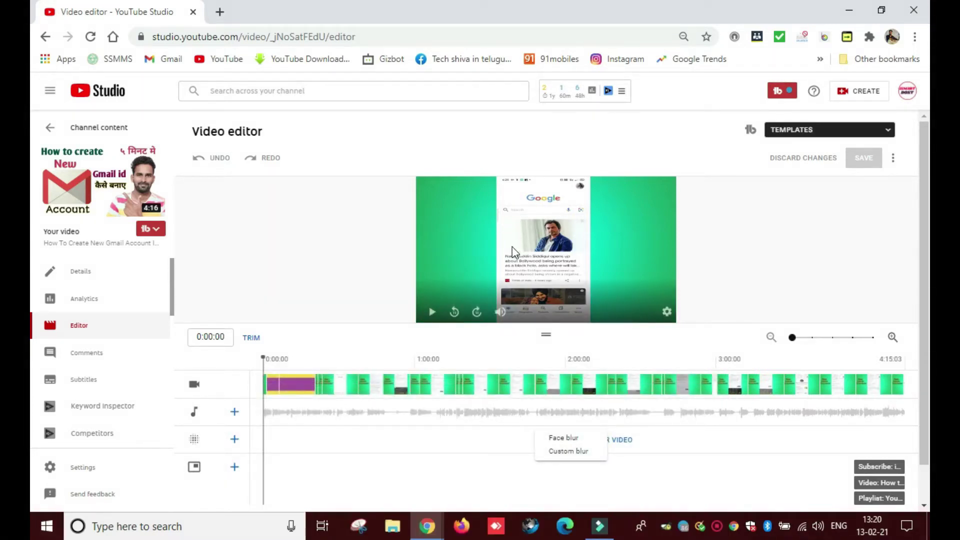
click(565, 438)
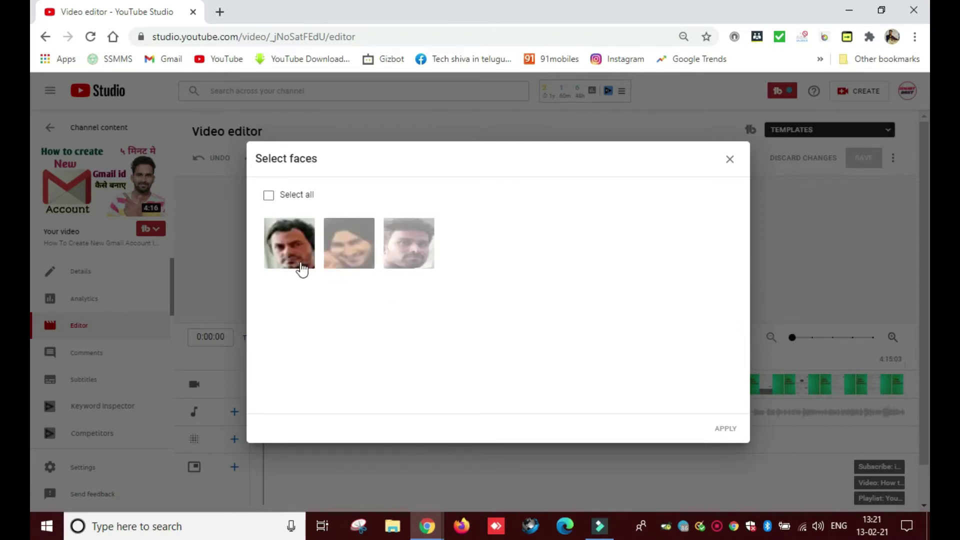
click(268, 196)
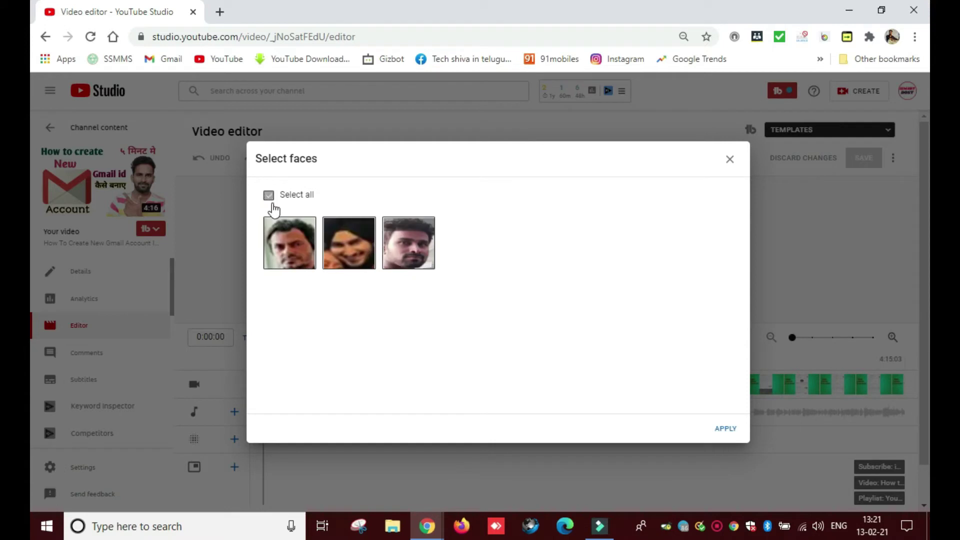
click(269, 196)
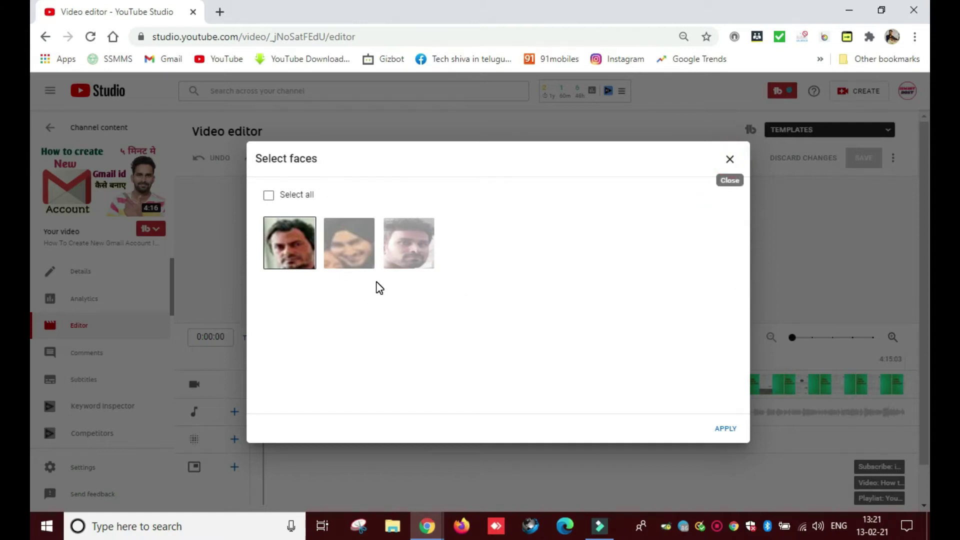
key(Escape)
- Add a custom blur at the start of the video with the Rectangle shape and Track object behavior
click(548, 442)
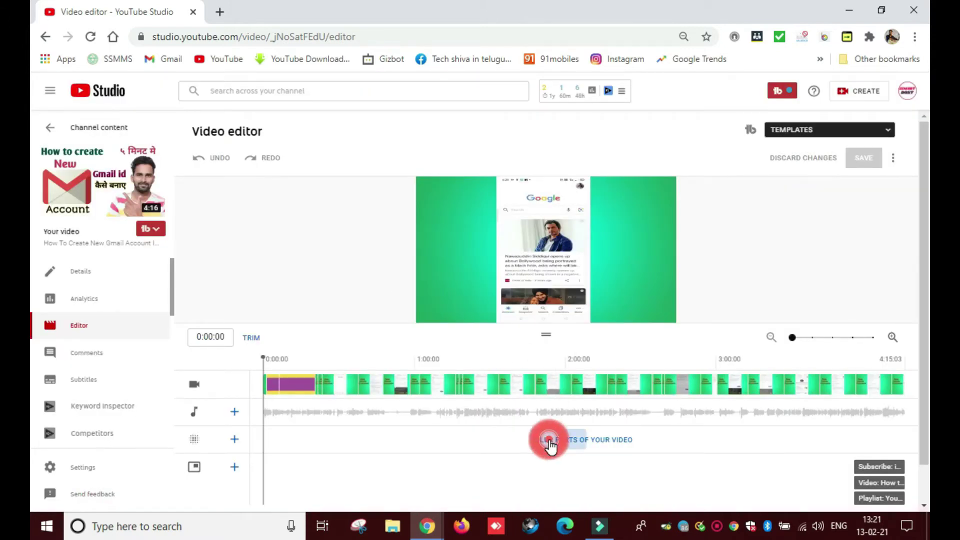
click(552, 451)
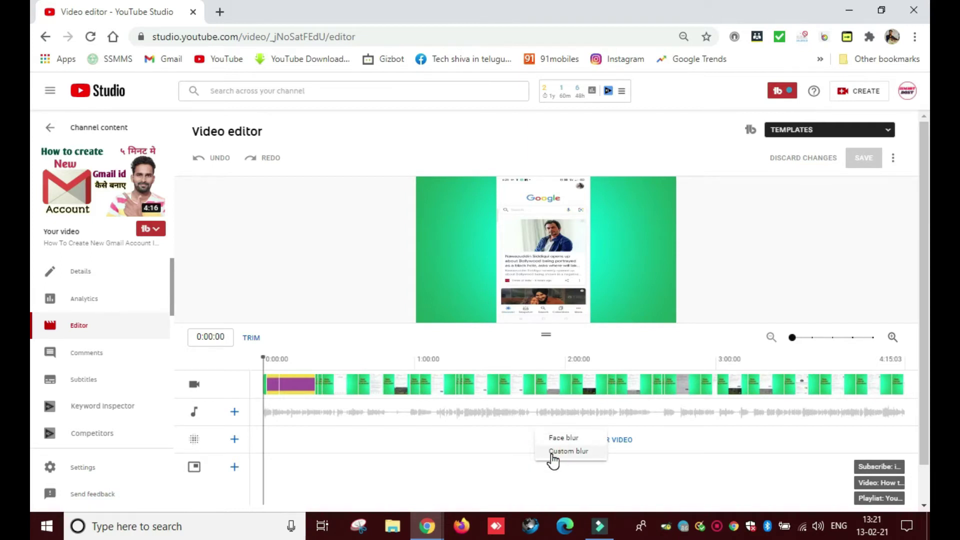
scroll(273, 280, down, 1)
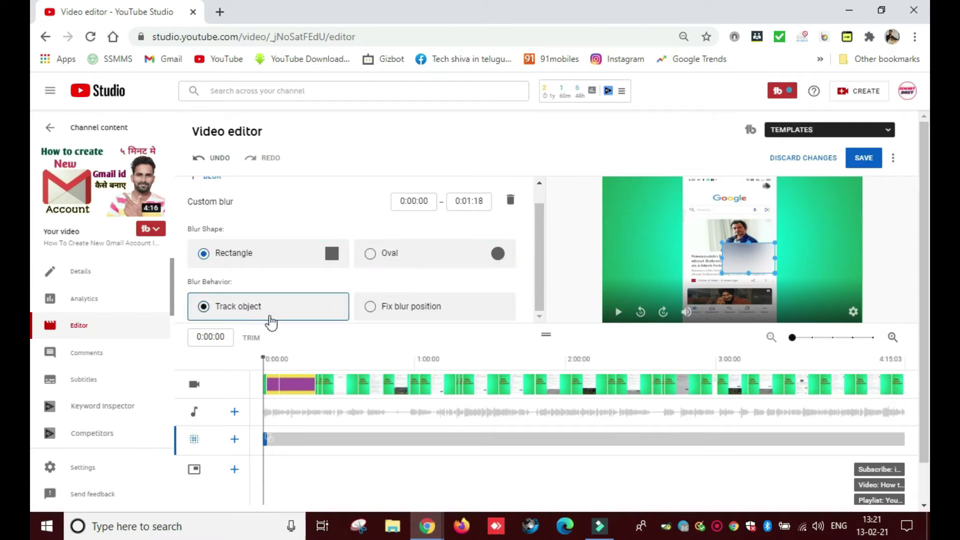
scroll(422, 317, down, 1)
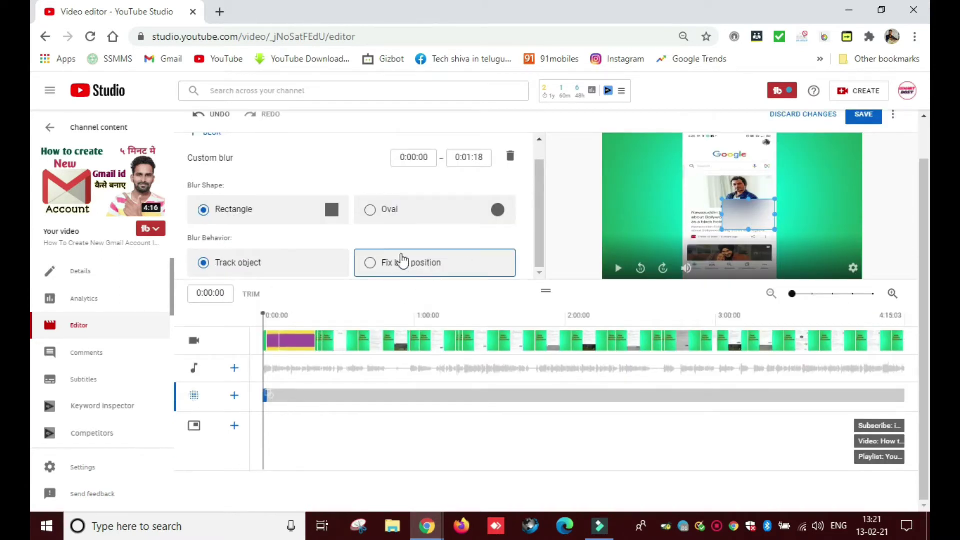
click(369, 211)
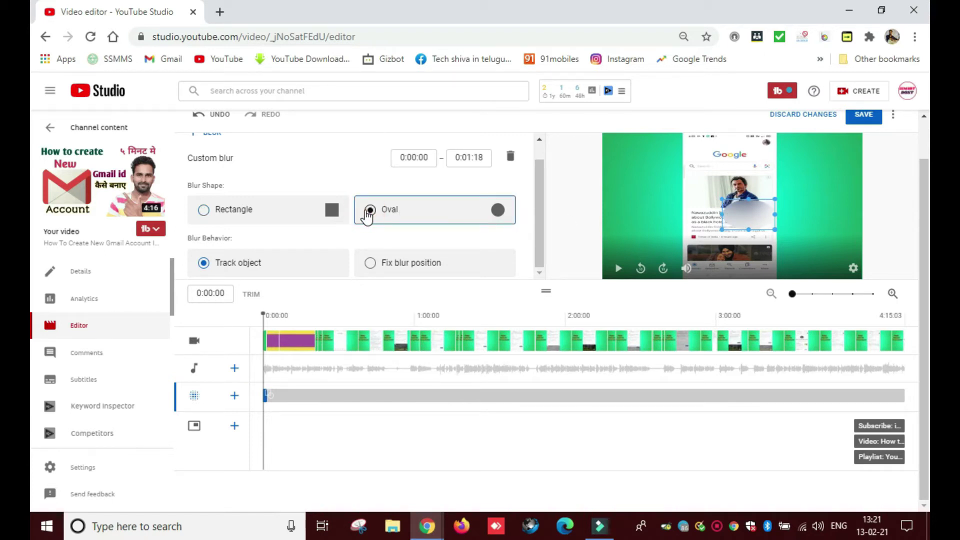
click(192, 209)
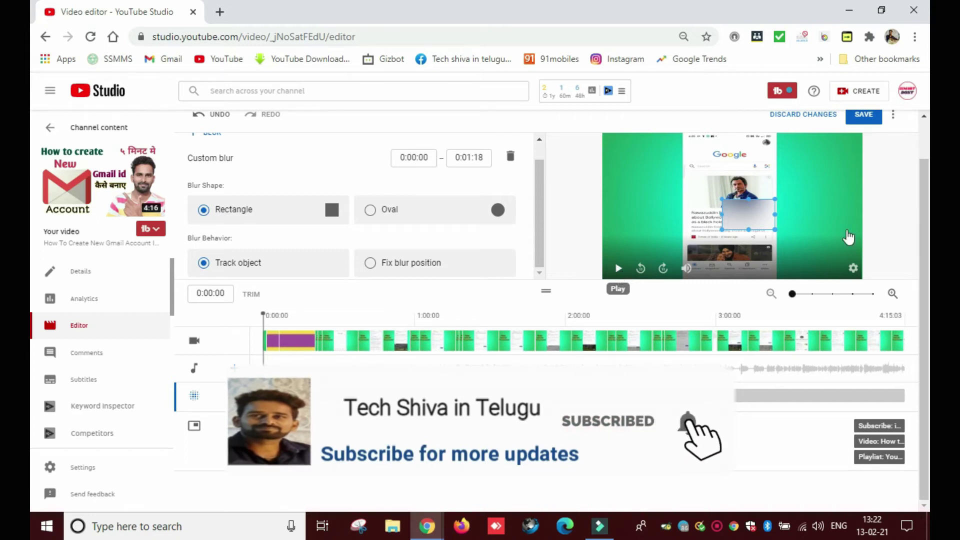
- Play through the video and pause it at 1:03:11, on the Create your Google Account form
click(619, 269)
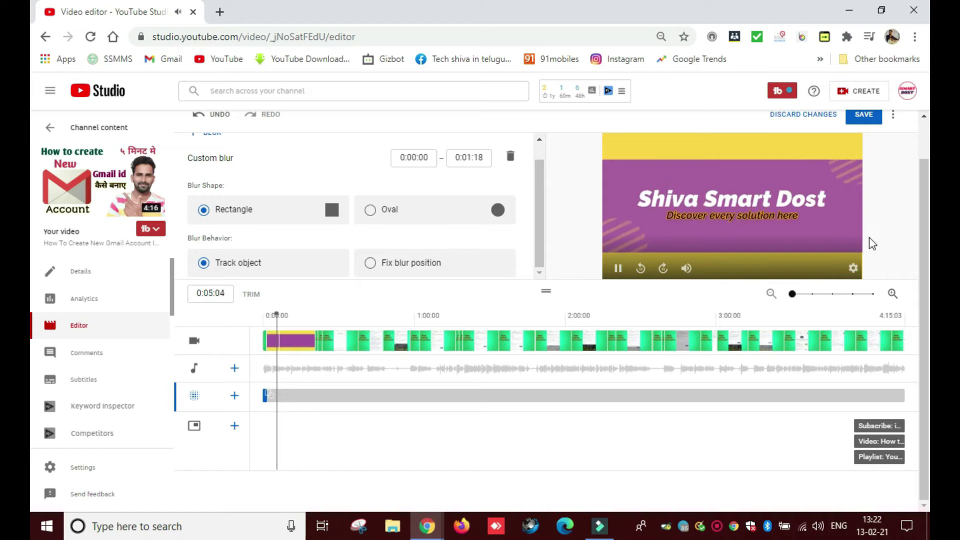
click(792, 294)
click(791, 294)
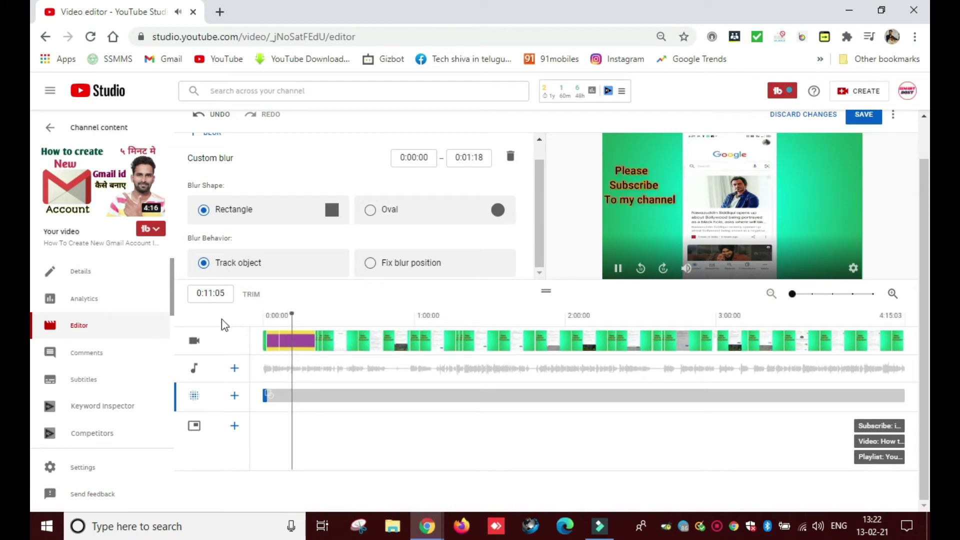
click(348, 336)
click(338, 340)
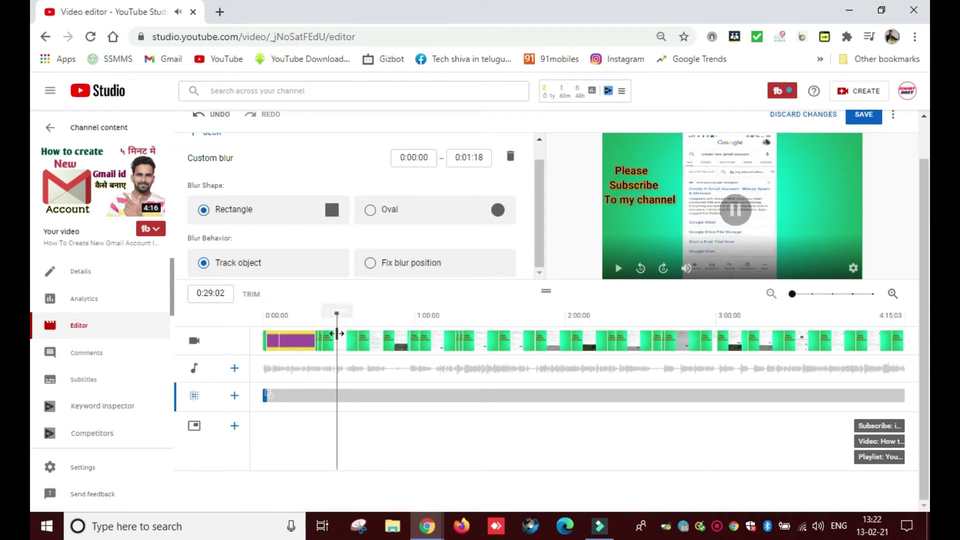
click(376, 342)
click(415, 344)
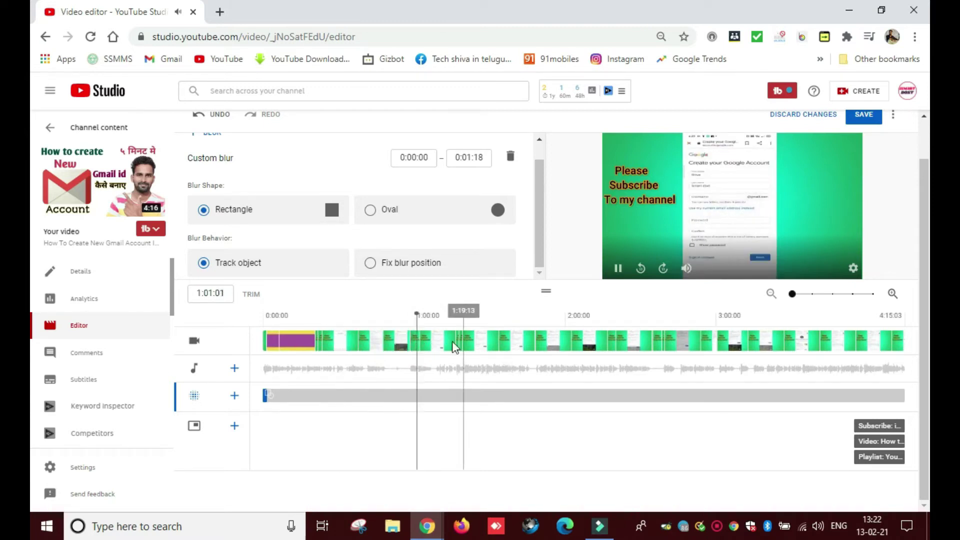
click(618, 270)
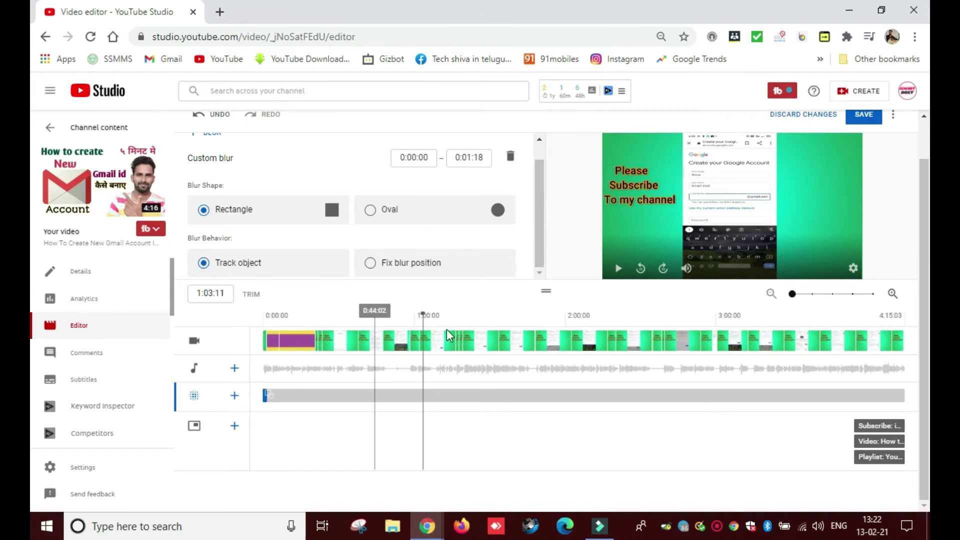
- Add a second custom blur over the Google account form at the current playhead position
scroll(330, 282, up, 1)
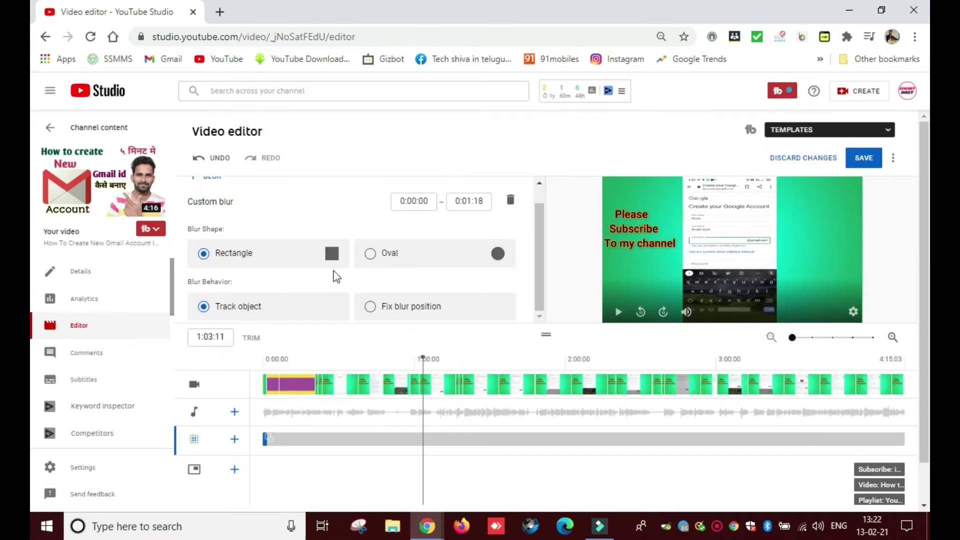
drag(539, 267, 540, 238)
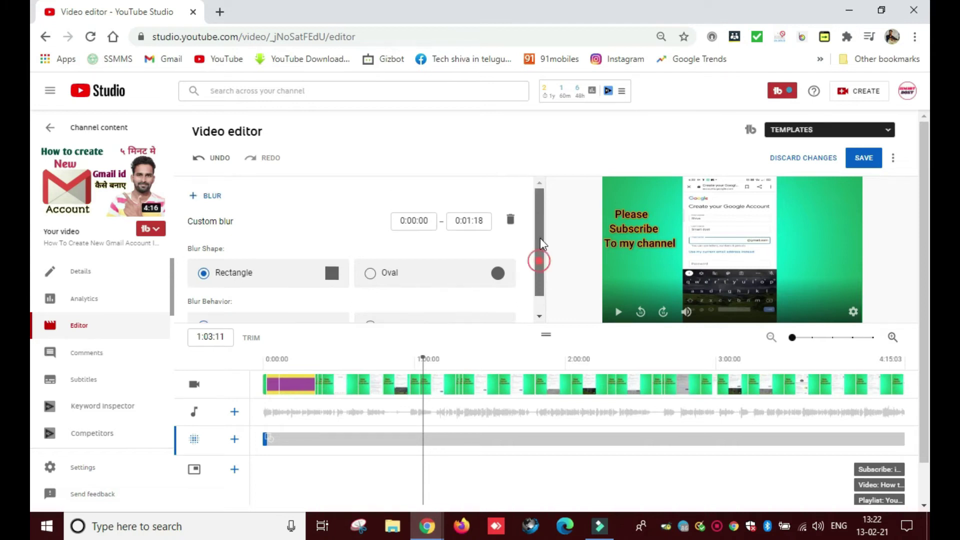
click(193, 196)
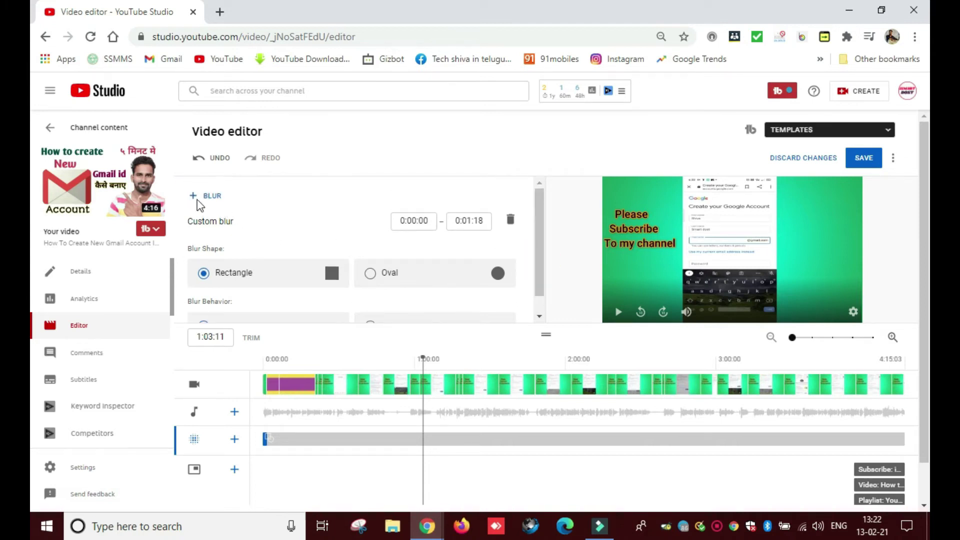
click(199, 198)
click(214, 213)
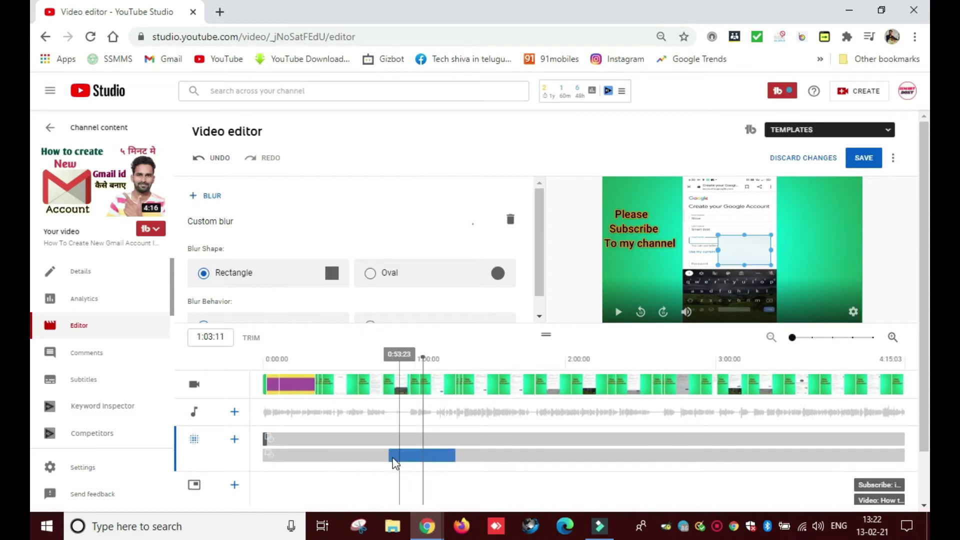
- Adjust the second blur's time range on the timeline to run from 0:53:23 to 1:47:14
drag(349, 458, 413, 460)
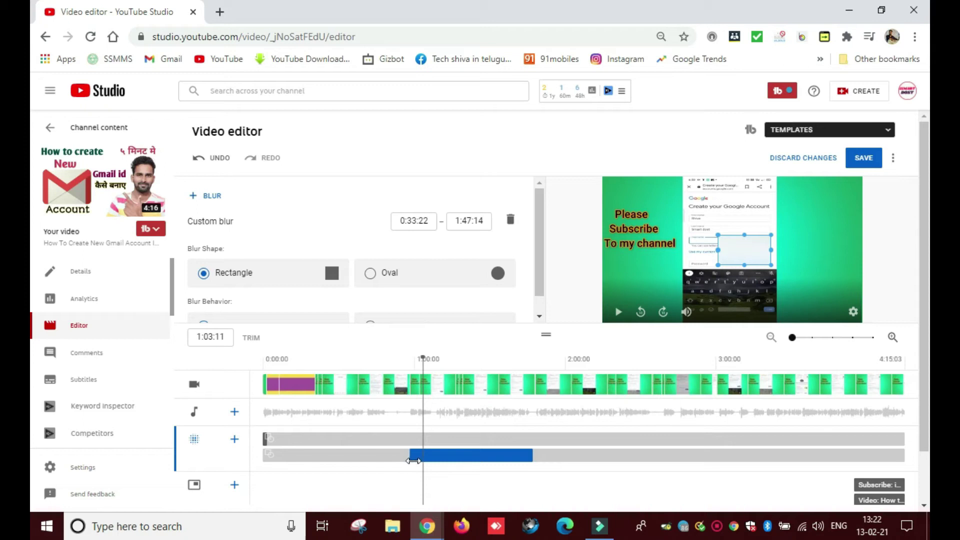
click(398, 369)
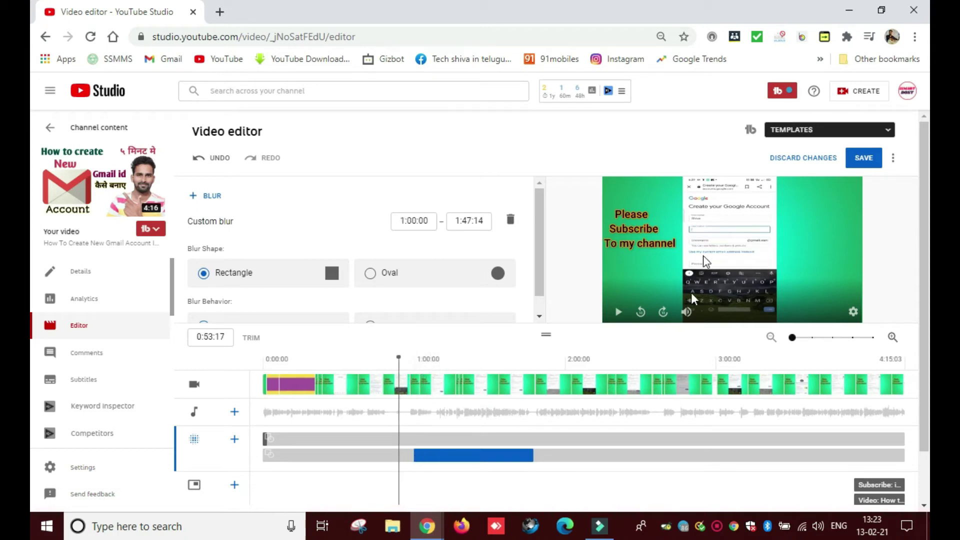
click(422, 455)
drag(414, 456, 400, 457)
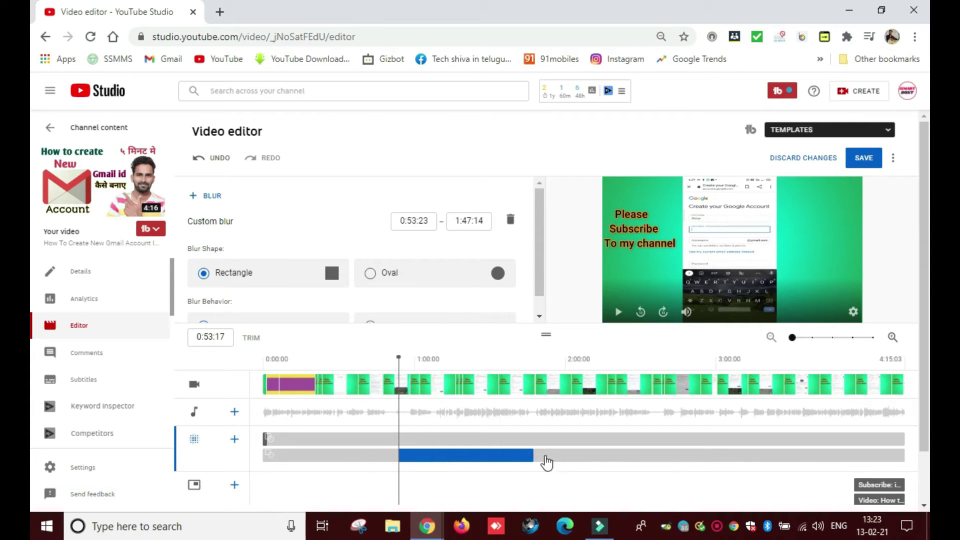
- Go to 1:02:10 within the second blur's range and select its blur box over the account form
click(497, 454)
click(719, 237)
click(726, 242)
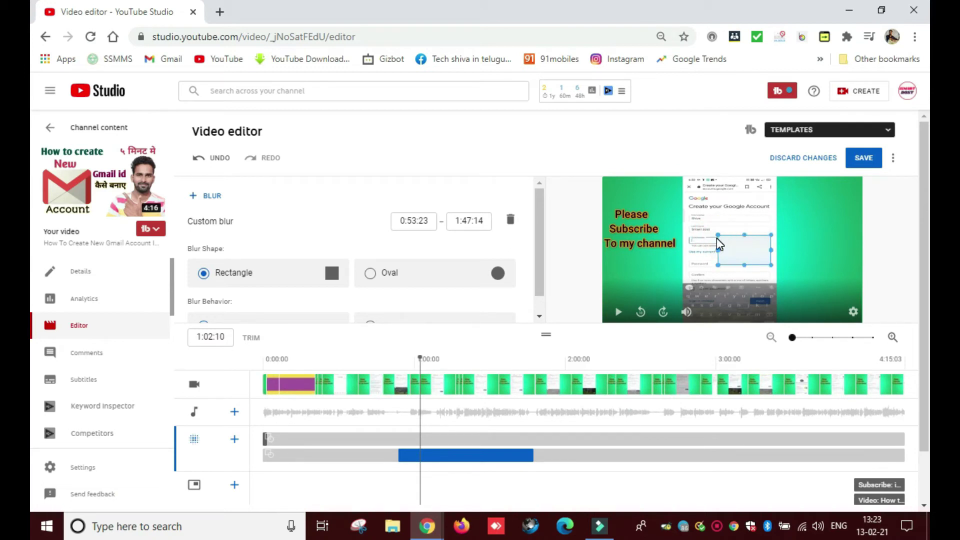